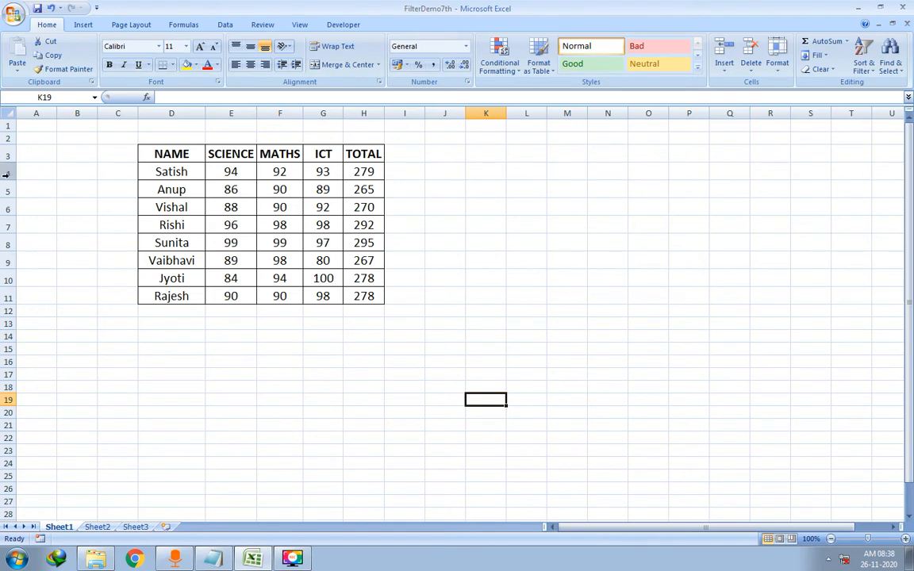
- Select rows 4 through 11 as a block, follow with columns D through H, and deselect by choosing cell N9
{"action": "left_click_drag", "start_coordinate": [5, 175], "coordinate": [3, 294]}
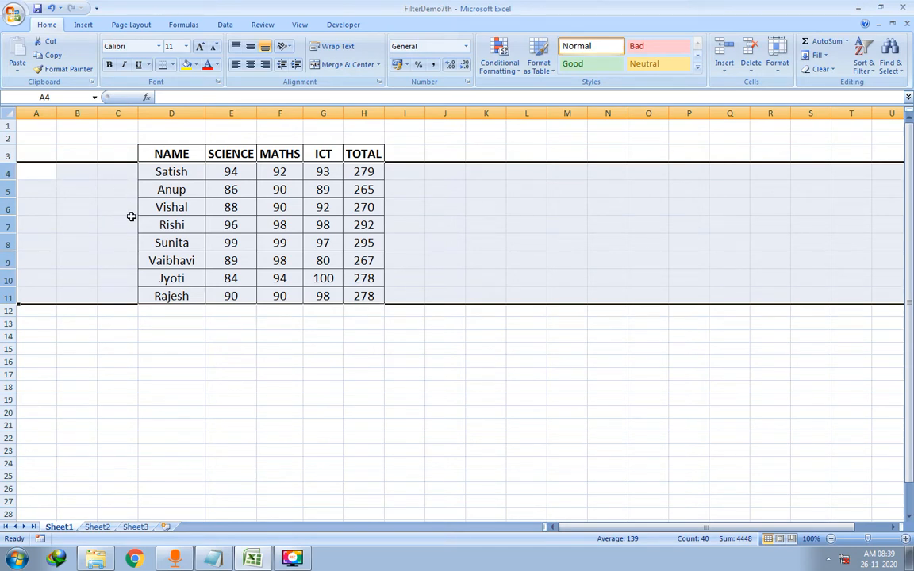
{"action": "left_click", "coordinate": [177, 114]}
{"action": "left_click_drag", "start_coordinate": [178, 114], "coordinate": [363, 115]}
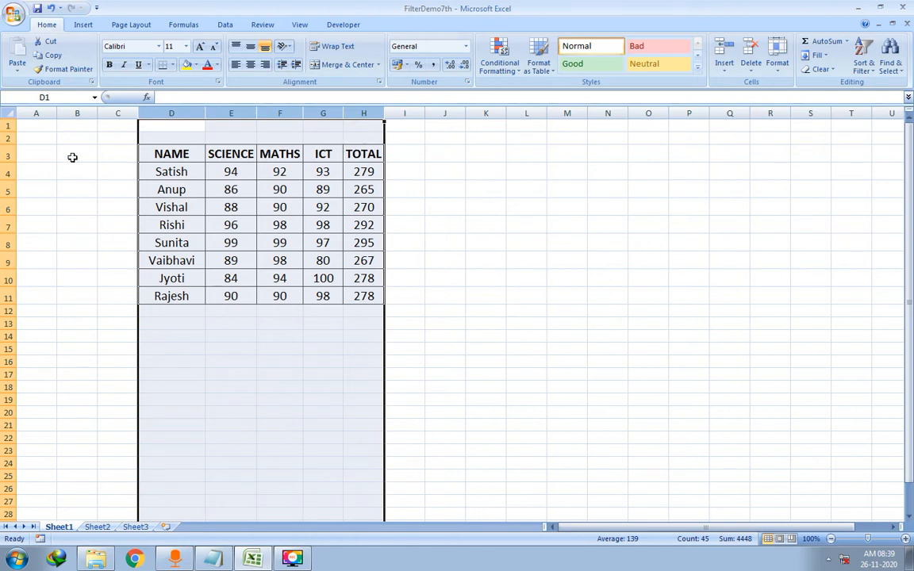
{"action": "left_click", "coordinate": [591, 256]}
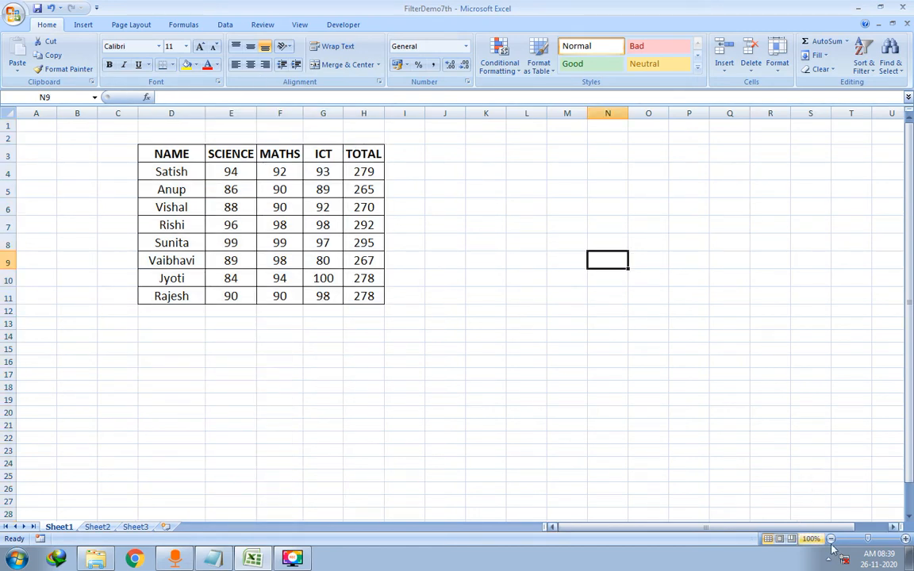
{"action": "left_click", "coordinate": [874, 539]}
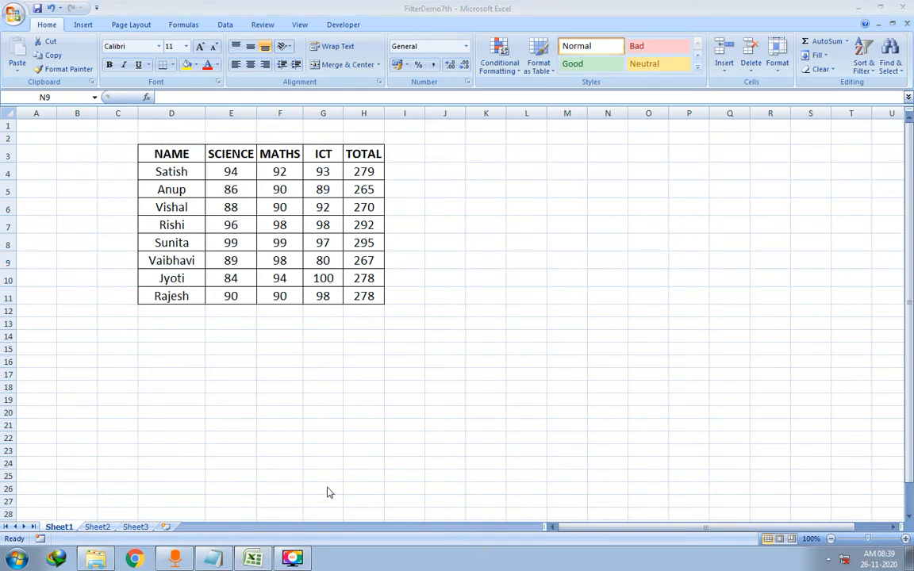
- Switch to the Notepad notes and highlight the "Selecting data or cells" heading and each part of instruction 1 about a single cell
{"action": "left_click", "coordinate": [215, 560]}
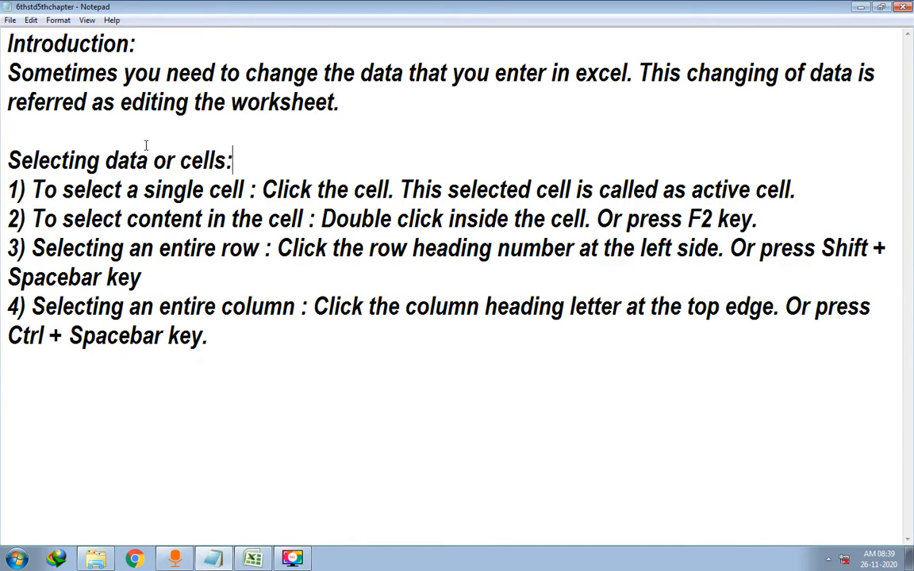
{"action": "left_click_drag", "start_coordinate": [4, 145], "coordinate": [249, 147]}
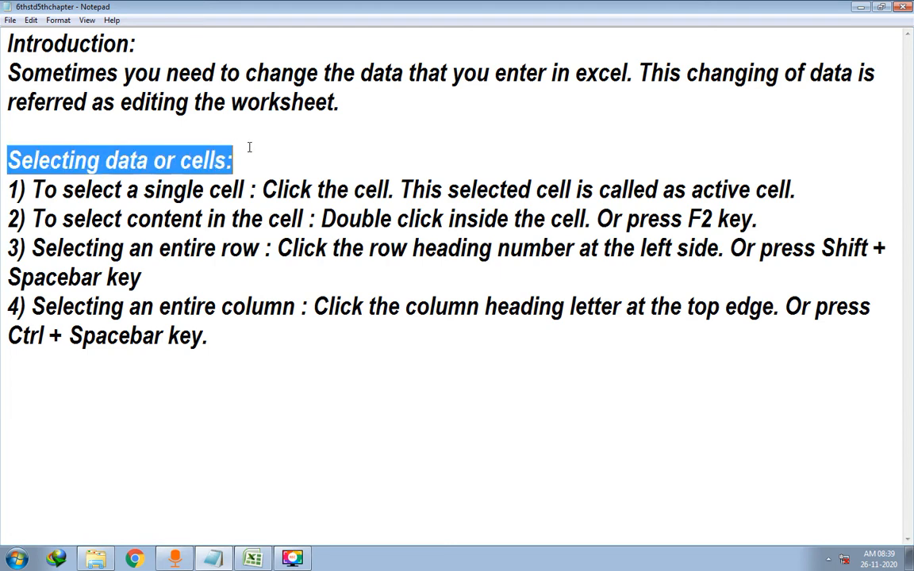
{"action": "left_click", "coordinate": [31, 189]}
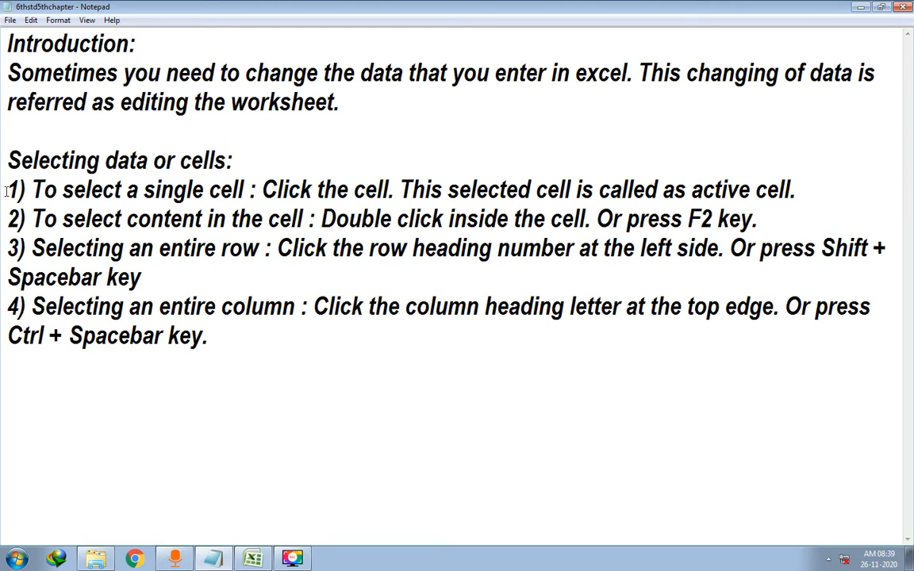
{"action": "left_click_drag", "start_coordinate": [5, 190], "coordinate": [250, 191]}
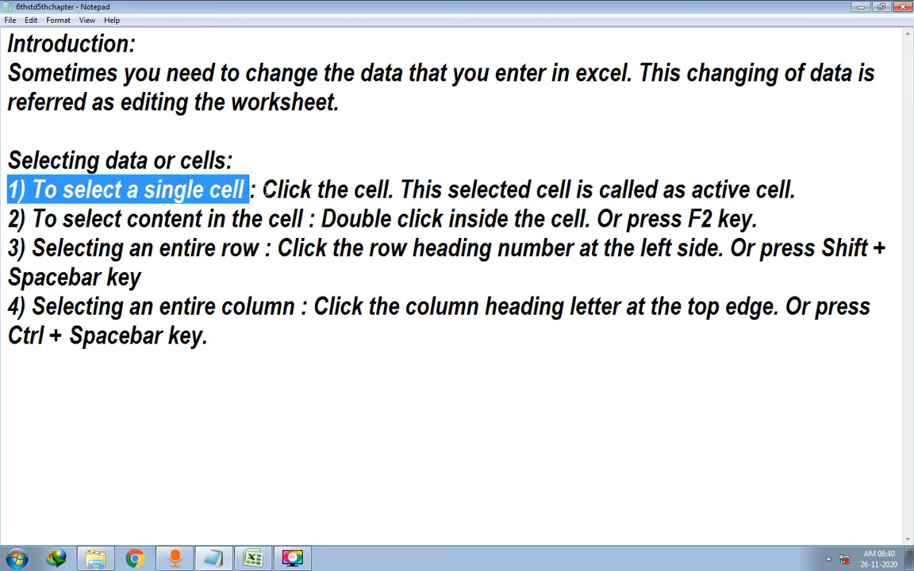
{"action": "left_click_drag", "start_coordinate": [261, 190], "coordinate": [395, 189]}
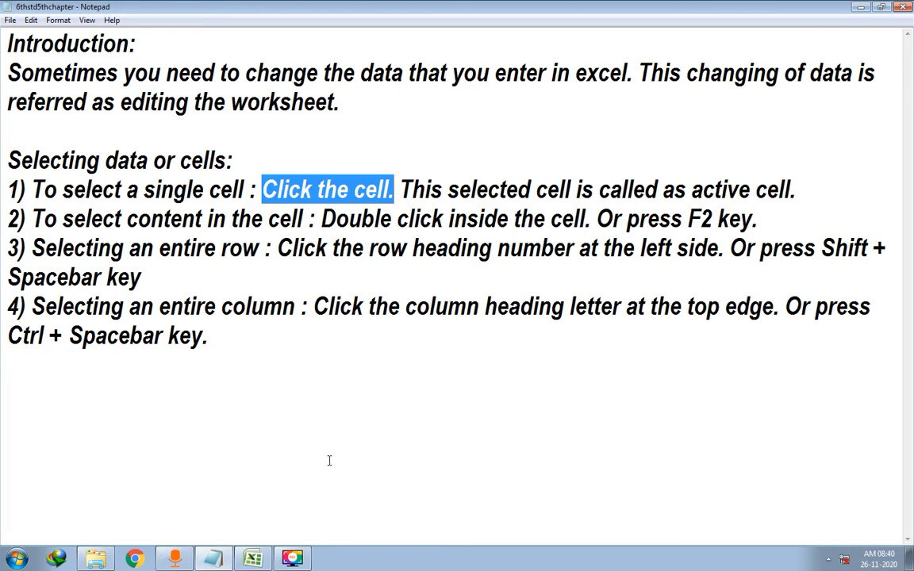
{"action": "left_click_drag", "start_coordinate": [400, 190], "coordinate": [801, 190]}
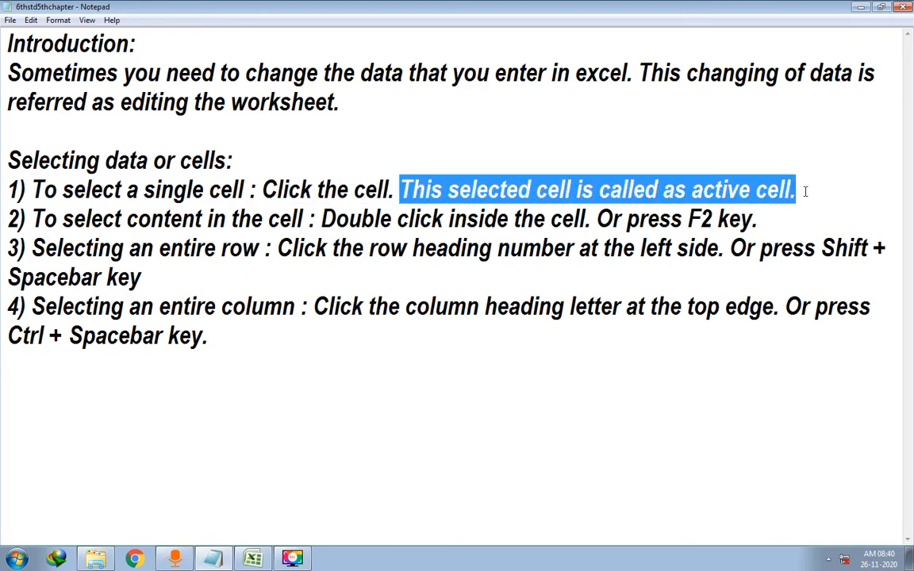
- Switch to the Excel worksheet and make cells D5, G10, H8, H6 and D11 active one after another
{"action": "left_click", "coordinate": [252, 558]}
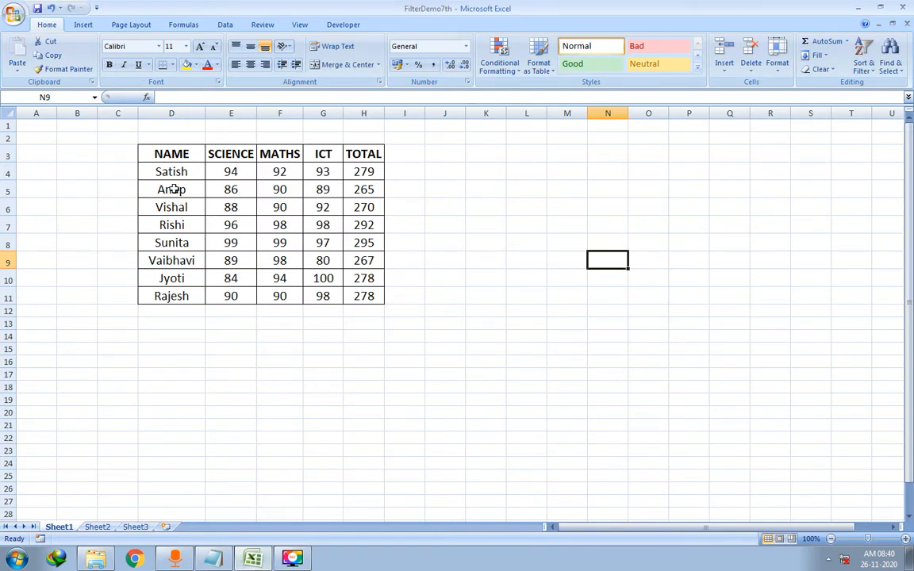
{"action": "left_click", "coordinate": [173, 188]}
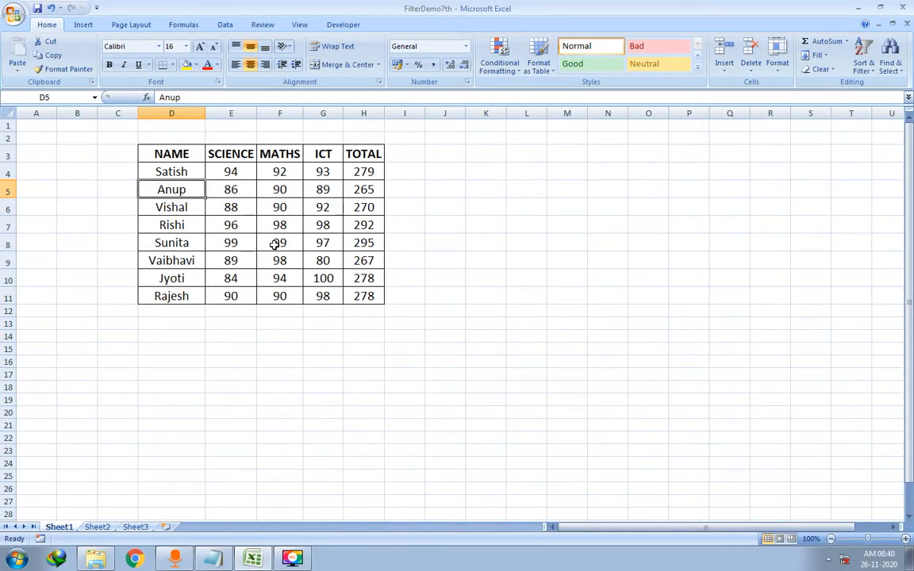
{"action": "left_click", "coordinate": [324, 278]}
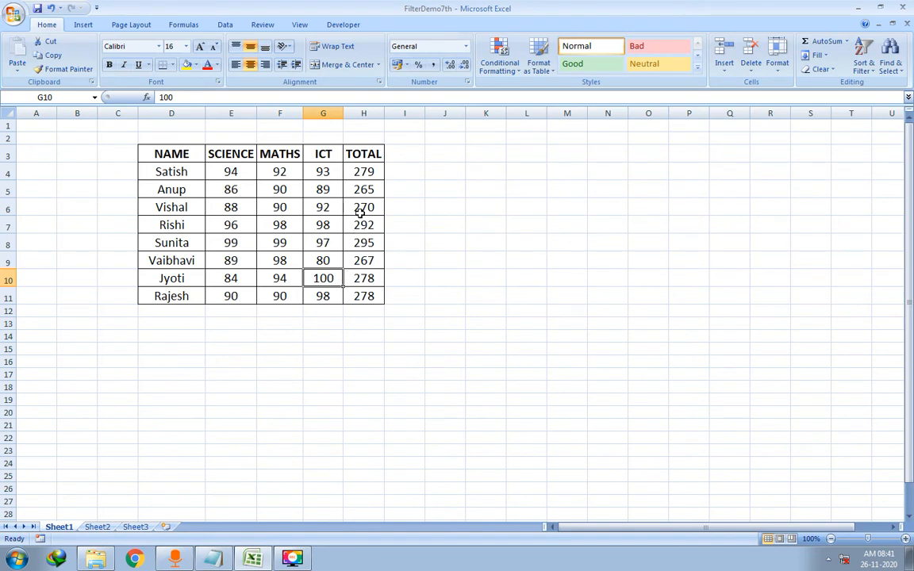
{"action": "left_click", "coordinate": [357, 238]}
{"action": "left_click", "coordinate": [360, 211]}
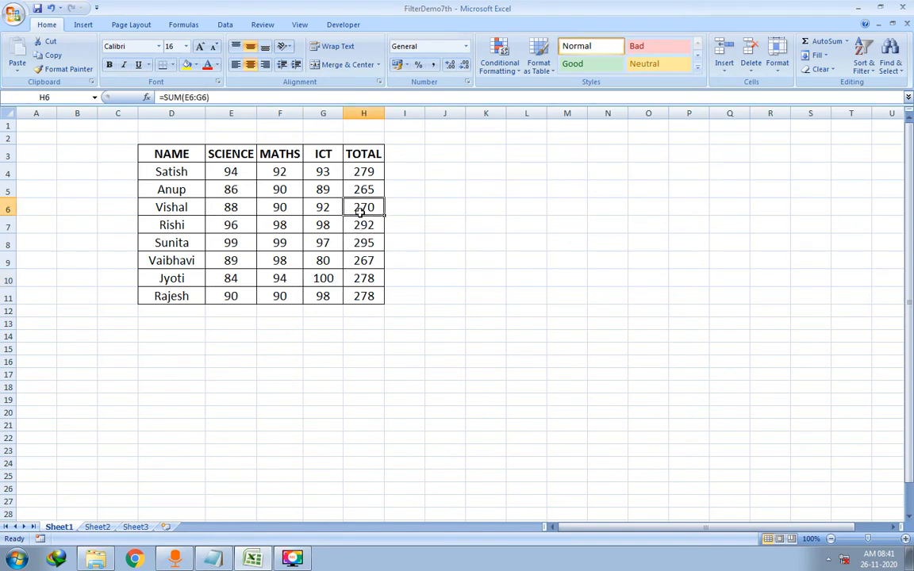
{"action": "left_click", "coordinate": [169, 292]}
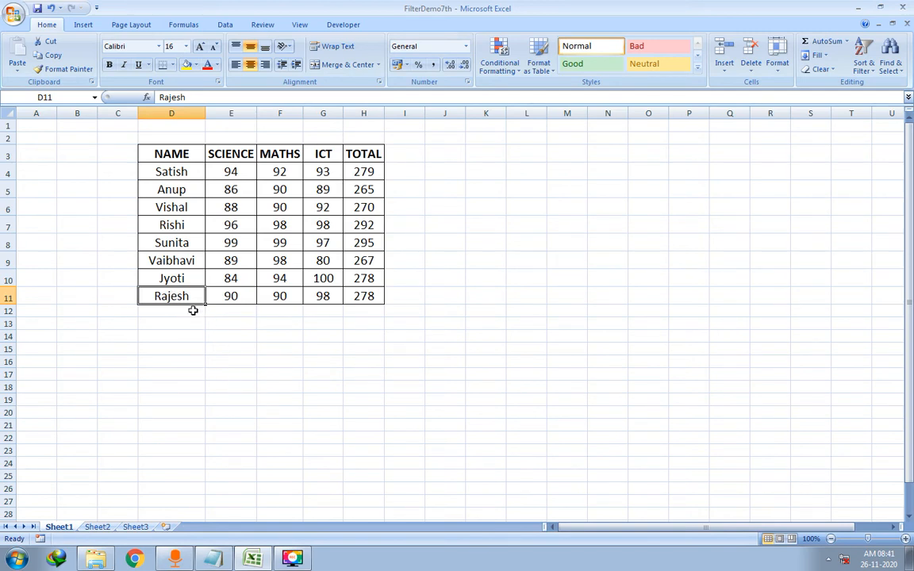
- Return to the Notepad notes and highlight instruction 2 about selecting the content in a cell
{"action": "left_click", "coordinate": [212, 558]}
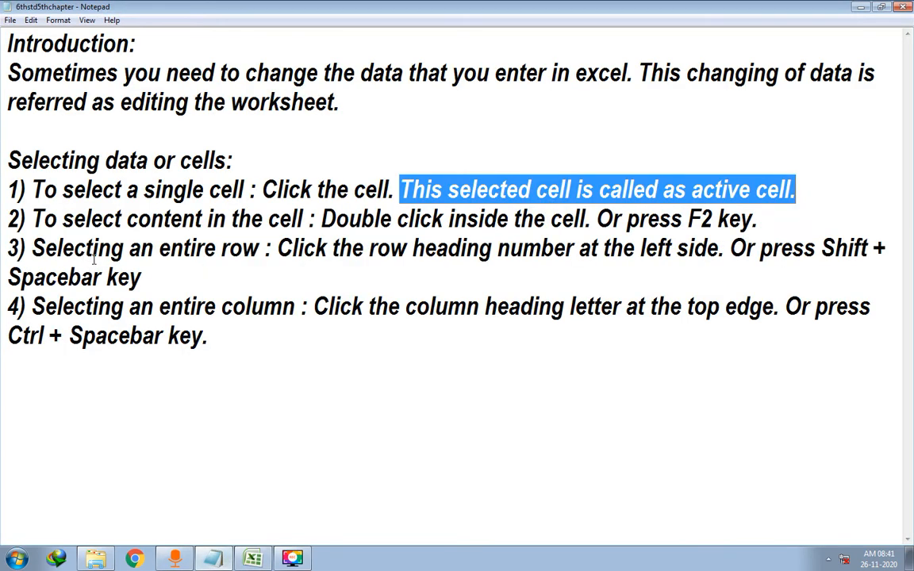
{"action": "left_click_drag", "start_coordinate": [6, 222], "coordinate": [315, 218]}
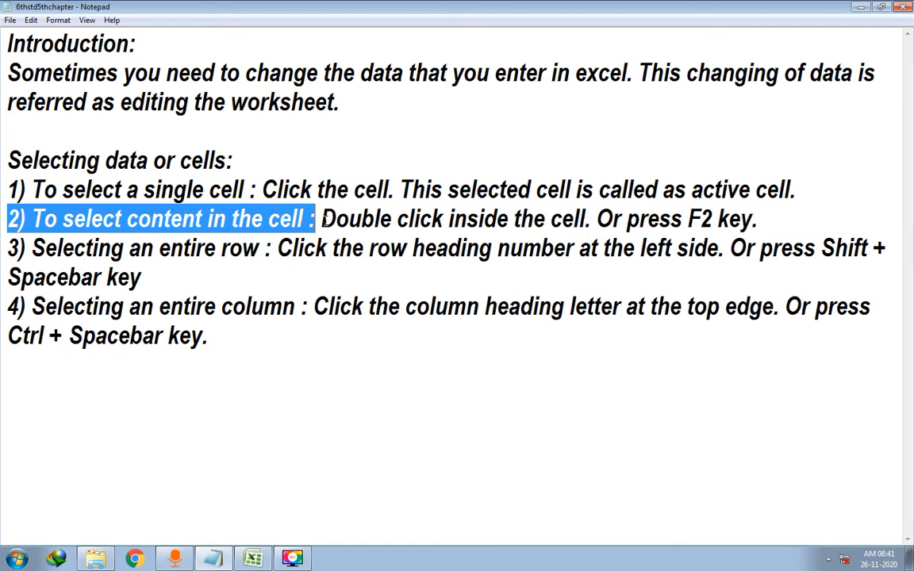
{"action": "left_click_drag", "start_coordinate": [322, 219], "coordinate": [785, 216]}
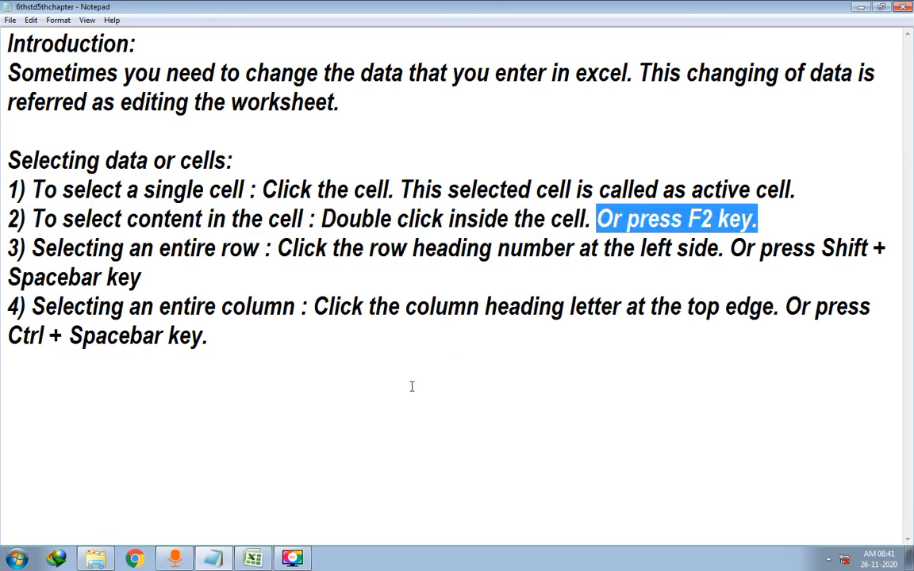
- Switch to the Excel worksheet and change the ICT mark in cell G5 to 98
{"action": "left_click", "coordinate": [253, 559]}
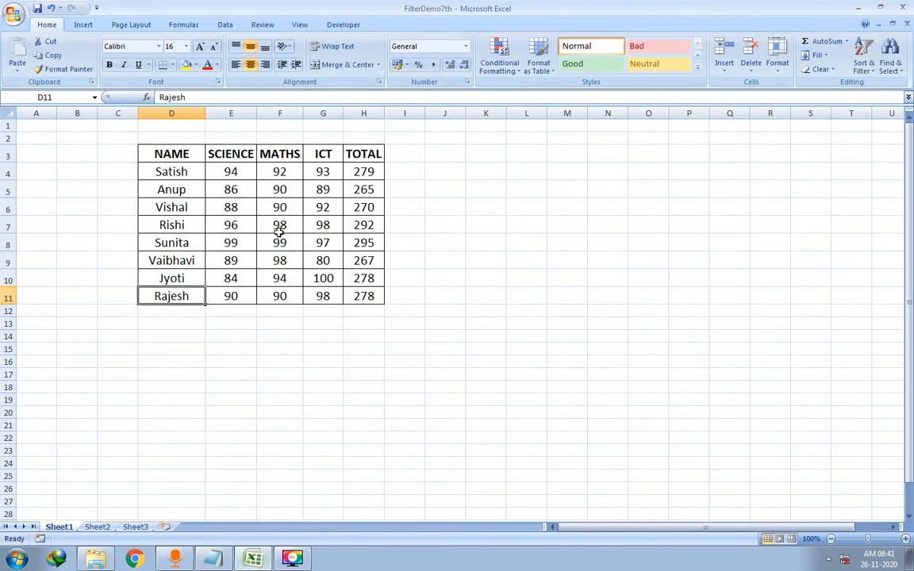
{"action": "left_click", "coordinate": [329, 189]}
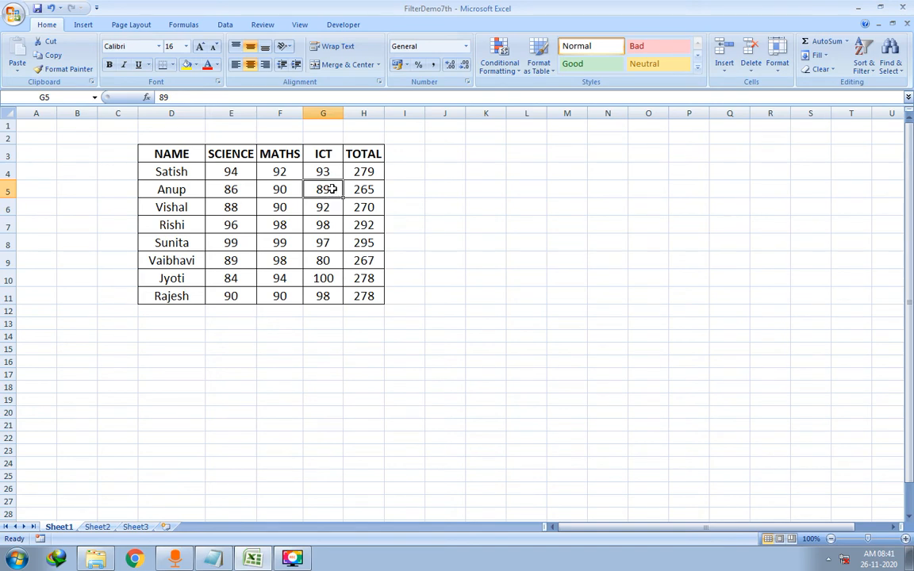
{"action": "double_click", "coordinate": [327, 189]}
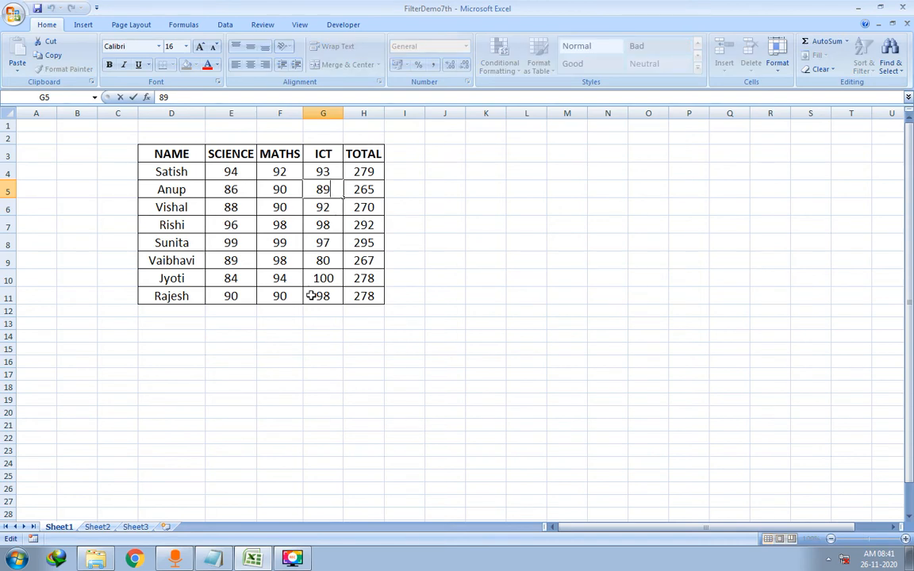
{"action": "key", "text": "BackSpace"}
{"action": "key", "text": "BackSpace"}
{"action": "type", "text": "98"}
- Open the TOTAL formula in cell H6 for in-cell editing and leave it without changes
{"action": "left_click", "coordinate": [372, 208]}
{"action": "double_click", "coordinate": [371, 208]}
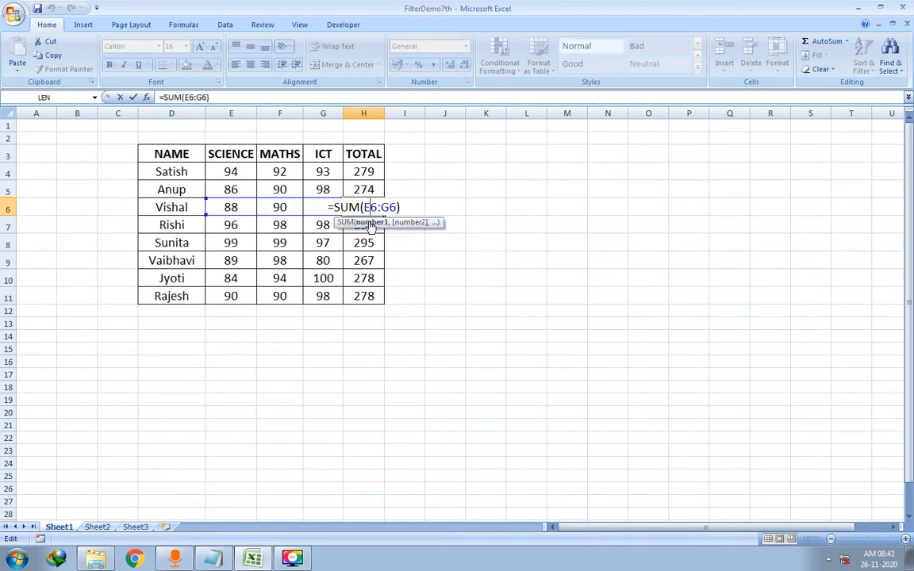
{"action": "key", "text": "ctrl+Return"}
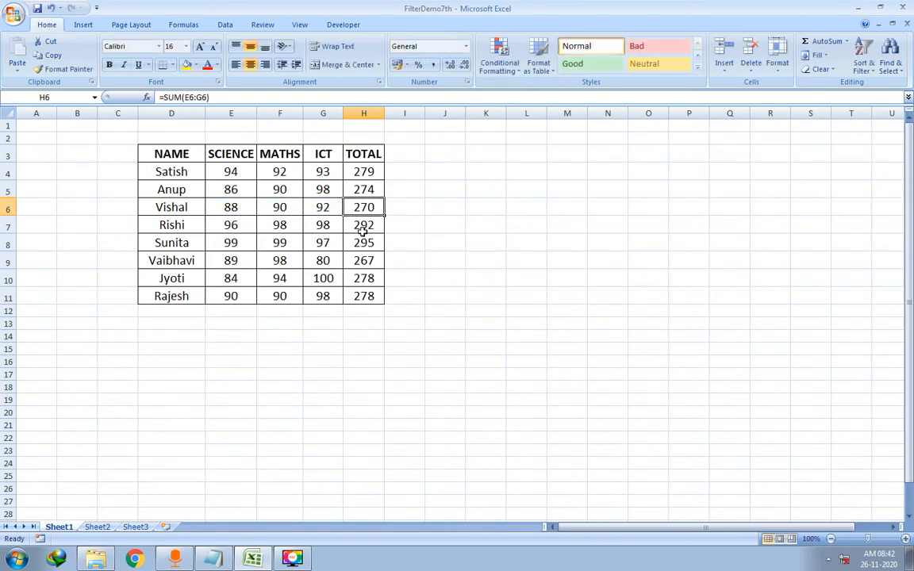
- Open the marks in cells G10 and E8 for in-cell editing, leaving each one without changes
{"action": "left_click", "coordinate": [326, 273]}
{"action": "double_click", "coordinate": [325, 273]}
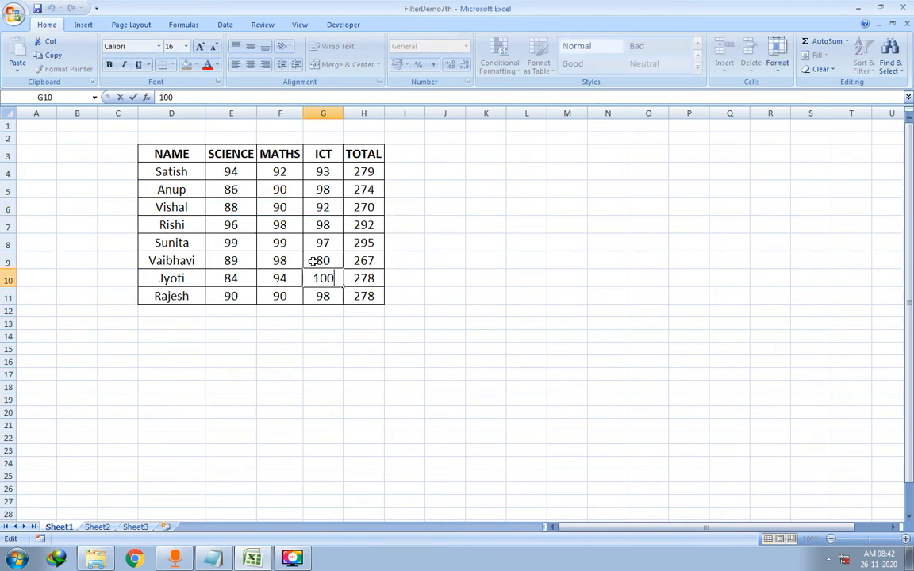
{"action": "left_click", "coordinate": [246, 245]}
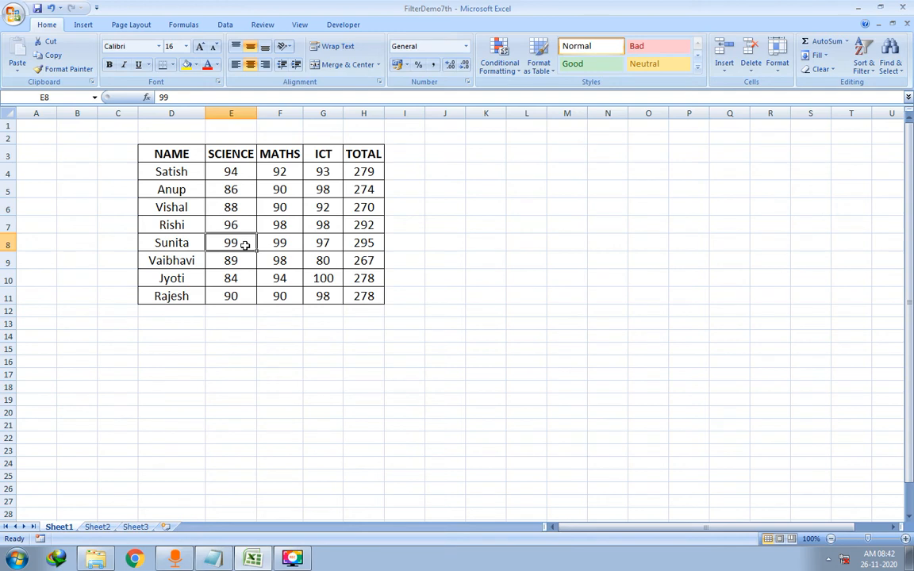
{"action": "double_click", "coordinate": [246, 245]}
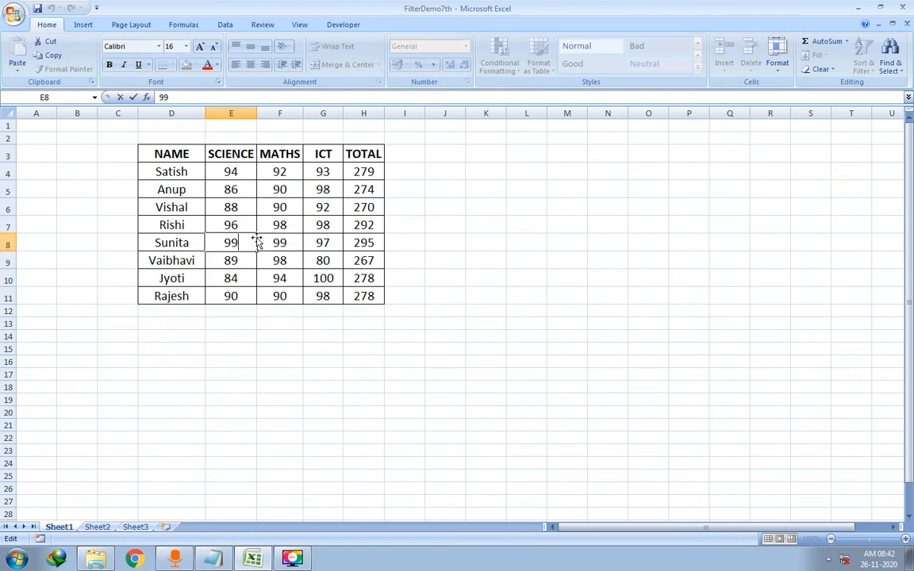
{"action": "key", "text": "Escape"}
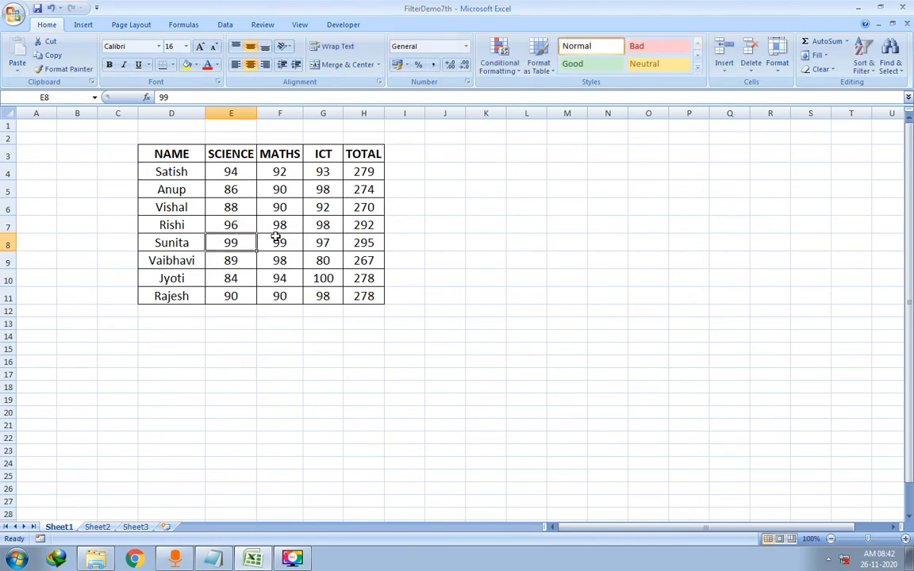
- Switch to the Notepad notes, highlight instruction 3 about selecting an entire row, and clear the highlight
{"action": "left_click", "coordinate": [212, 558]}
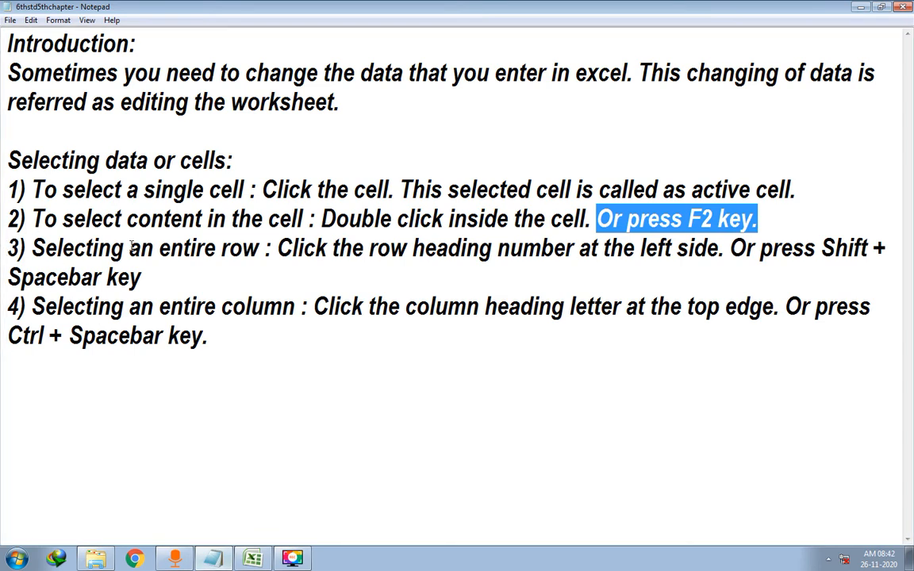
{"action": "left_click_drag", "start_coordinate": [15, 248], "coordinate": [724, 250]}
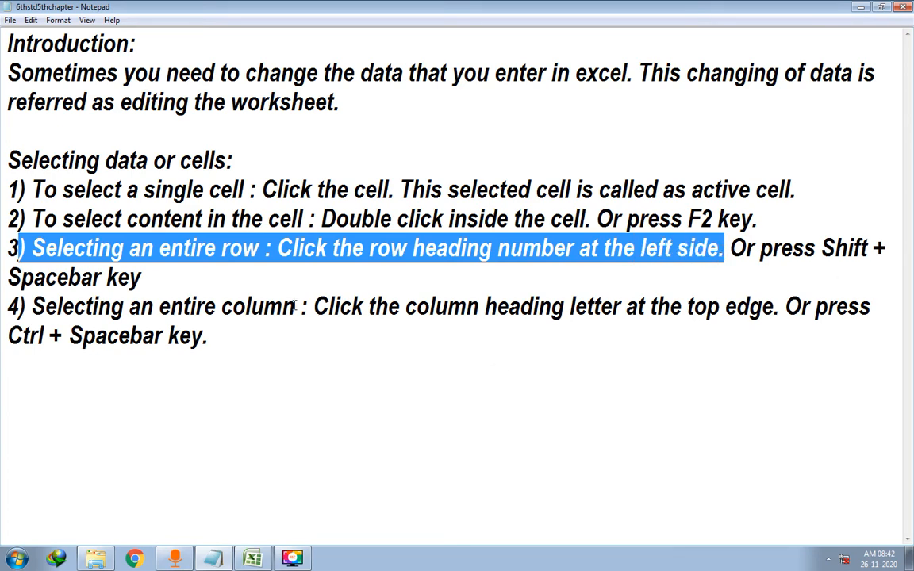
{"action": "left_click", "coordinate": [187, 280]}
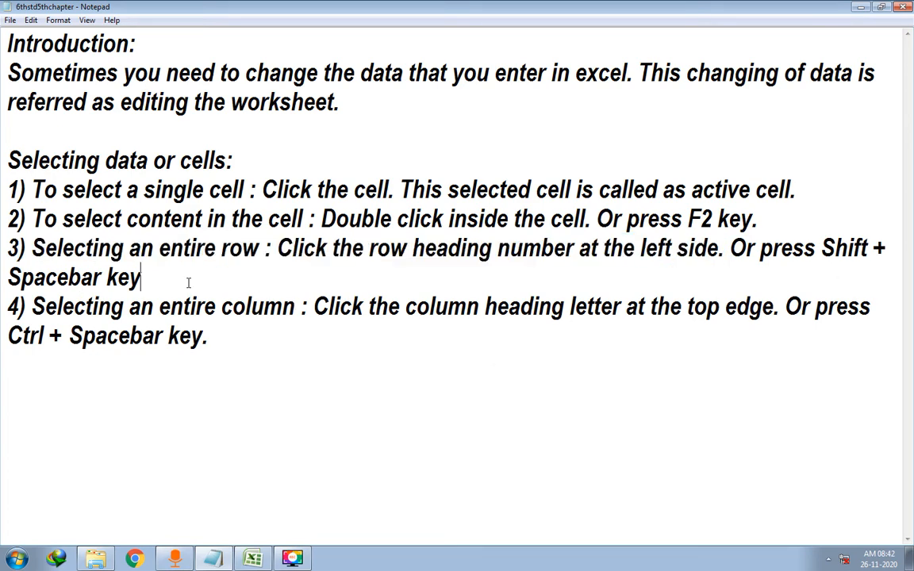
- Switch to the Excel worksheet, select the range D6:H6, and replace that selection with the entire row 6
{"action": "left_click", "coordinate": [255, 557]}
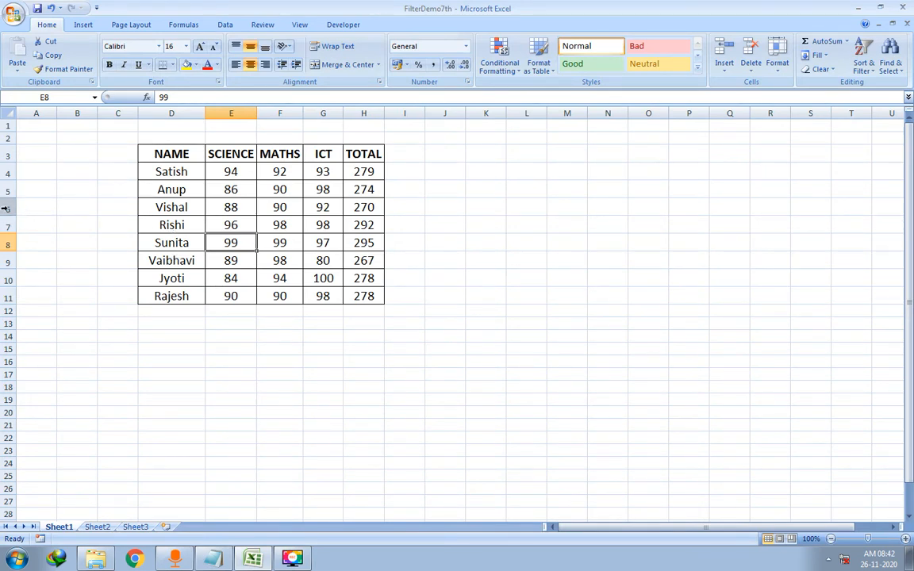
{"action": "left_click", "coordinate": [159, 172]}
{"action": "left_click", "coordinate": [168, 191]}
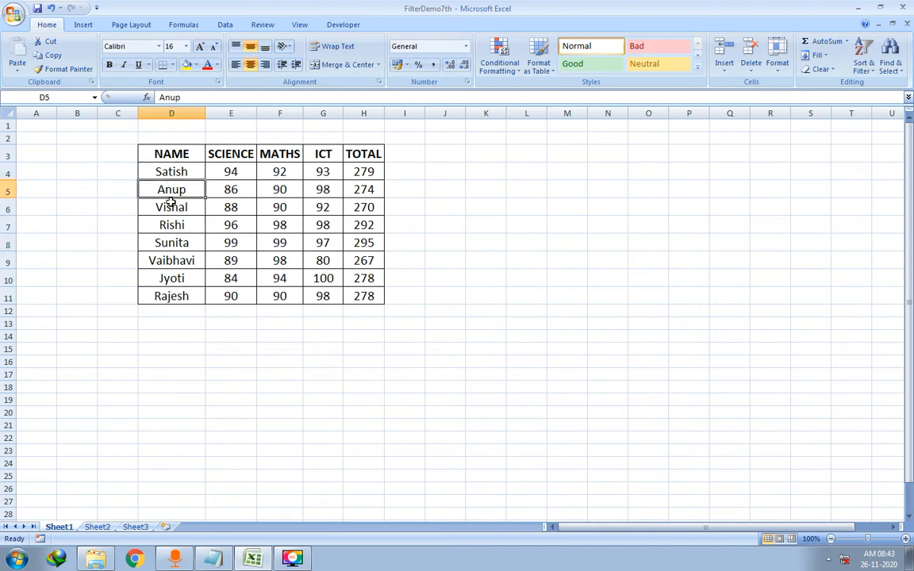
{"action": "left_click", "coordinate": [170, 203]}
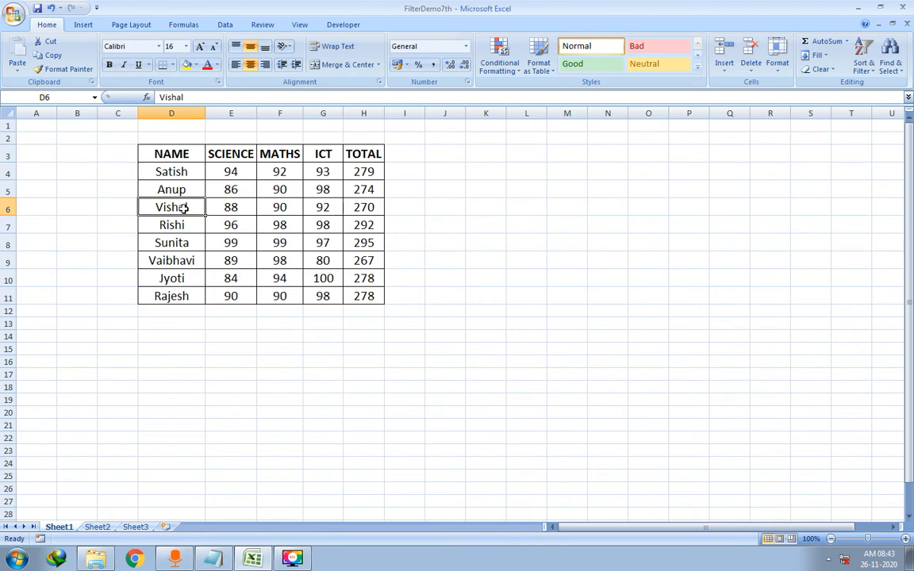
{"action": "left_click_drag", "start_coordinate": [183, 208], "coordinate": [349, 207]}
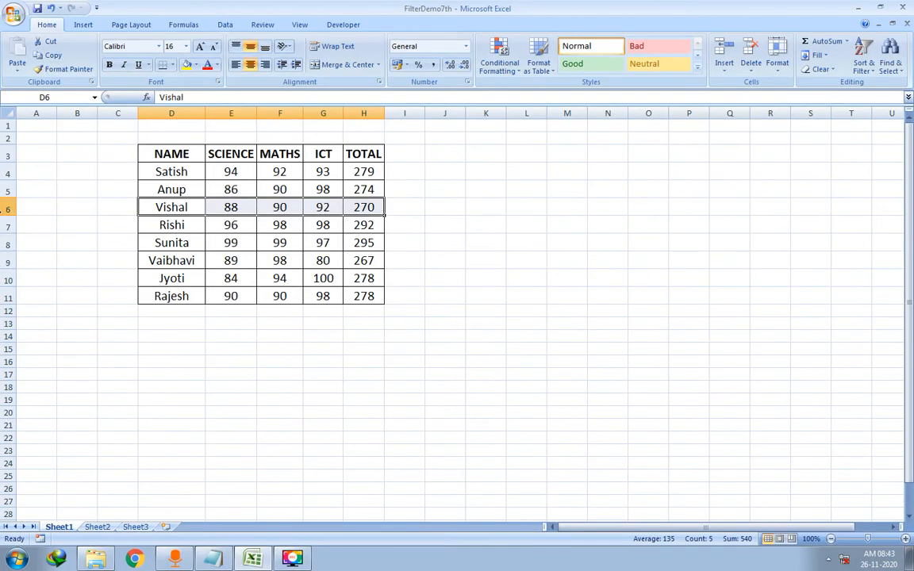
{"action": "left_click", "coordinate": [7, 207]}
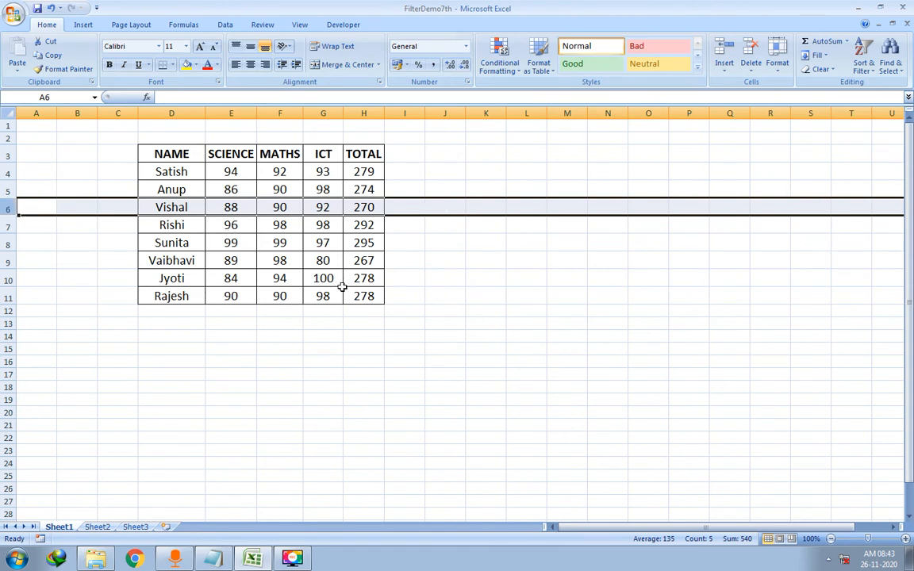
- Select the entire row 9, release it by selecting cell D7, and select the entire row 8 starting from cell G8
{"action": "left_click", "coordinate": [4, 261]}
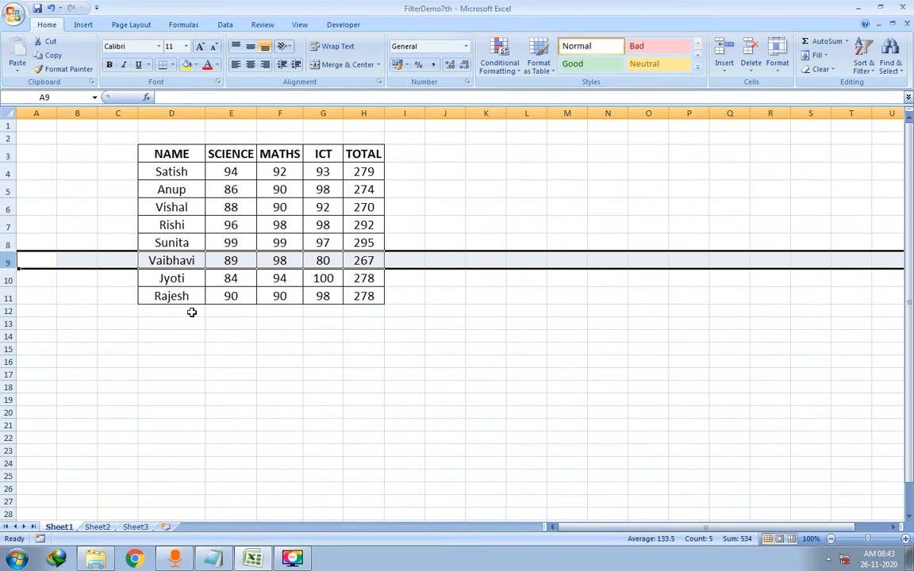
{"action": "left_click", "coordinate": [190, 223]}
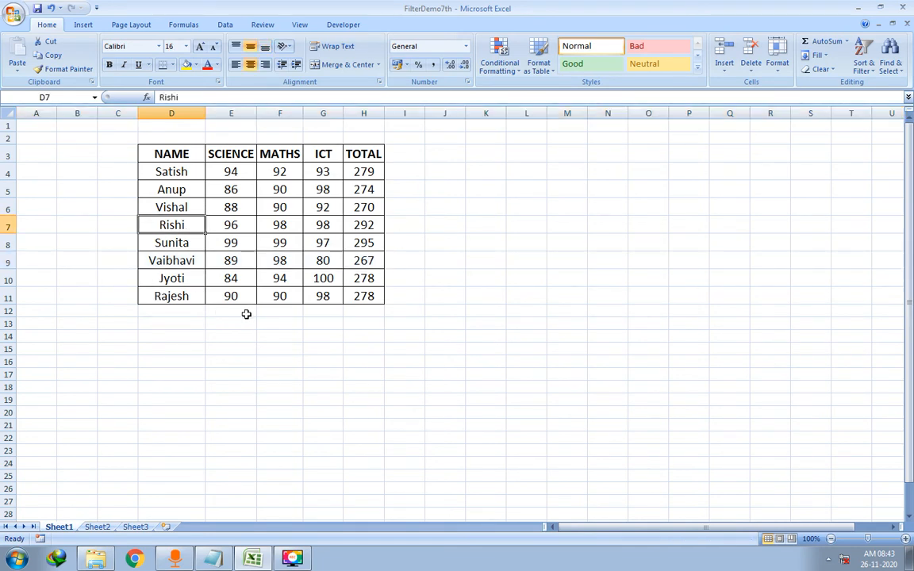
{"action": "left_click", "coordinate": [316, 242]}
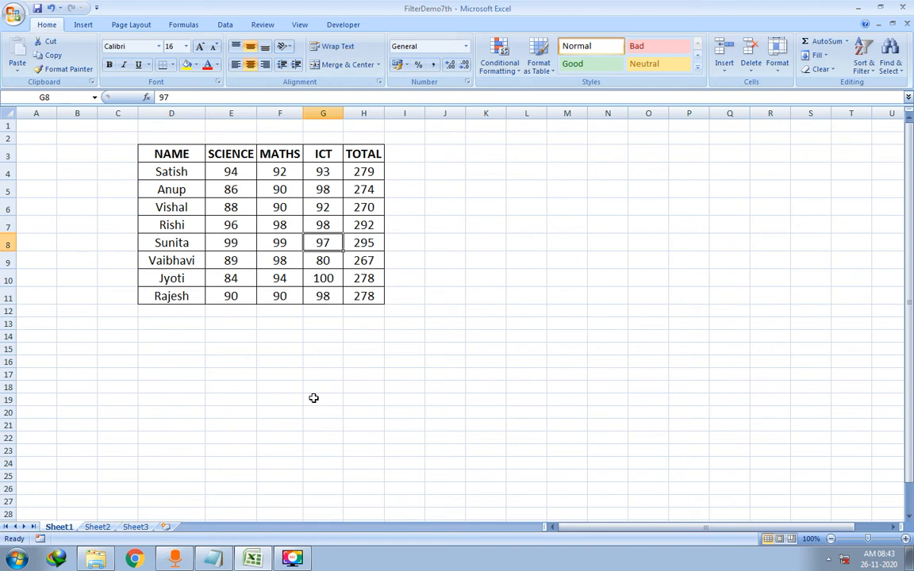
{"action": "key", "text": "shift+space"}
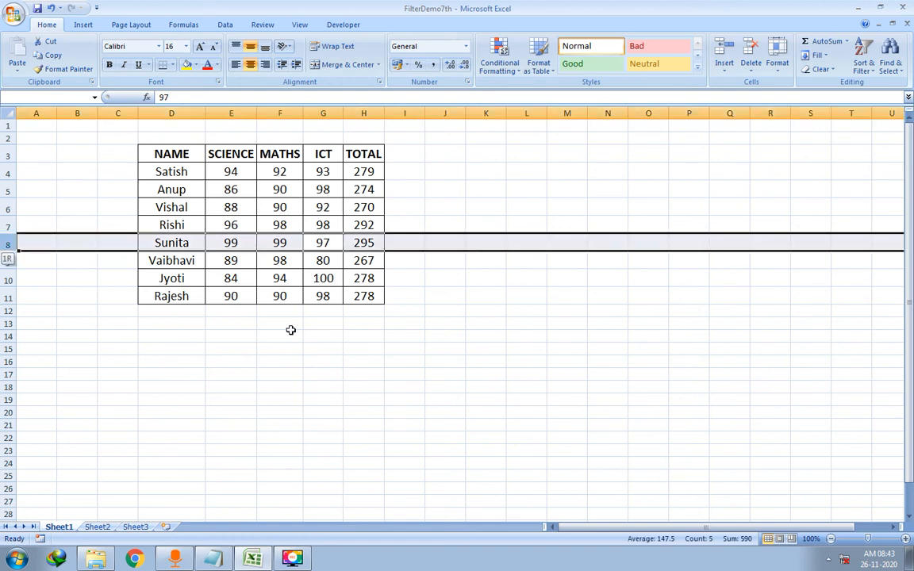
- Select the entire row 4 starting from cell H4, and clear that selection by making the empty cell K9 active
{"action": "left_click", "coordinate": [364, 171]}
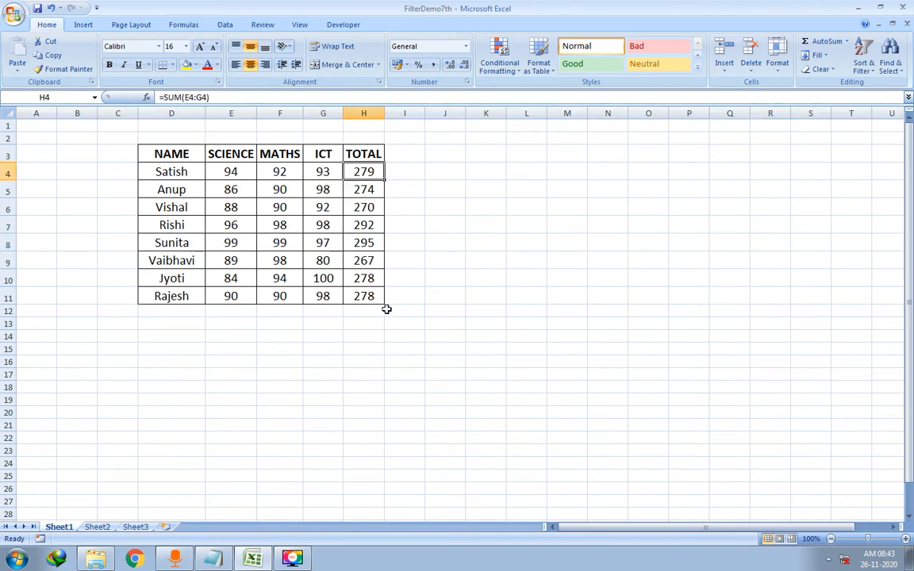
{"action": "key", "text": "shift+space"}
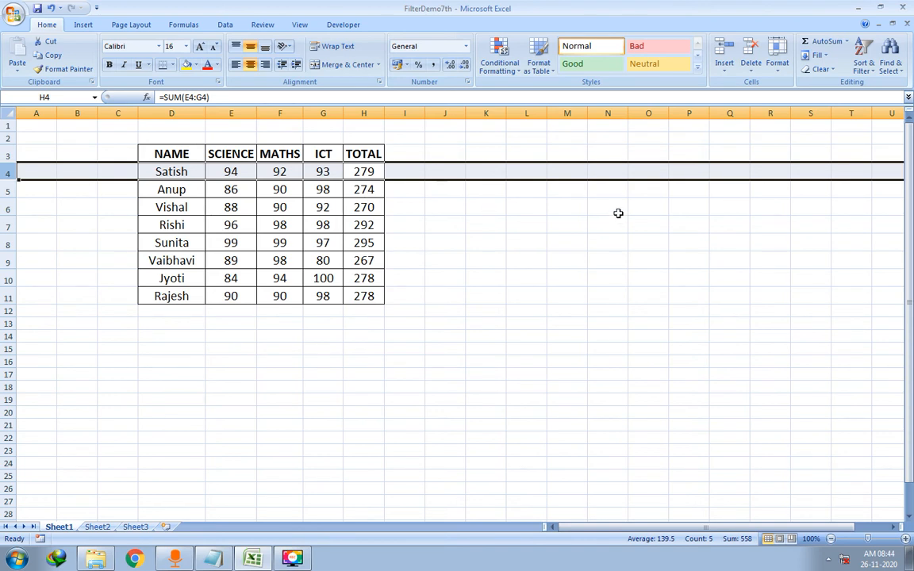
{"action": "left_click", "coordinate": [473, 259]}
- Switch to the Notepad notes and highlight the heading of instruction 4 about selecting an entire column, followed by its explanation
{"action": "left_click", "coordinate": [214, 561]}
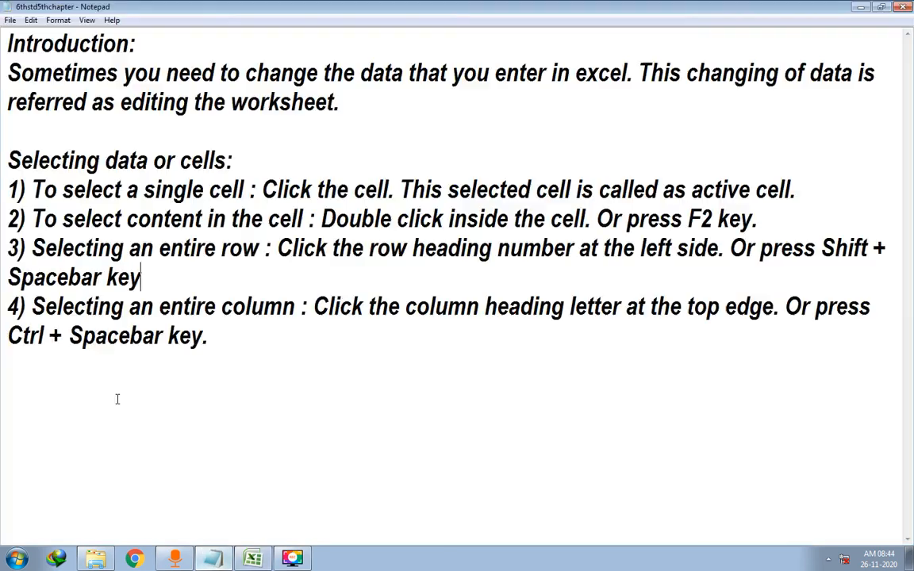
{"action": "left_click_drag", "start_coordinate": [8, 306], "coordinate": [313, 316]}
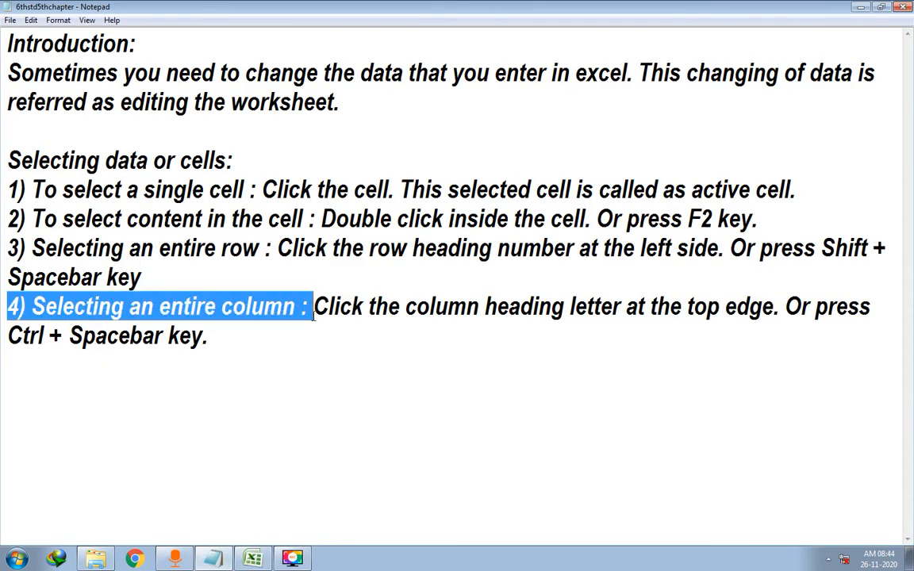
{"action": "left_click", "coordinate": [314, 307]}
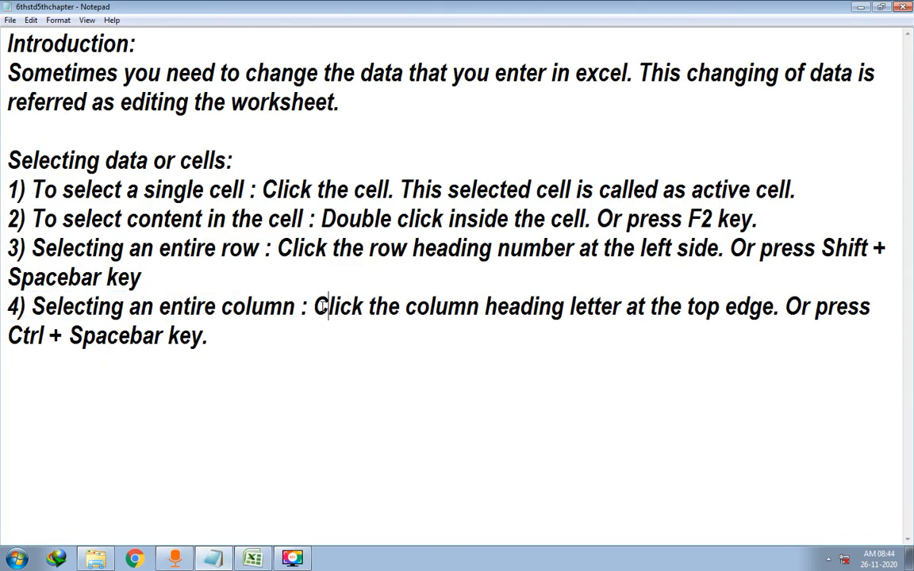
{"action": "left_click_drag", "start_coordinate": [314, 306], "coordinate": [879, 353]}
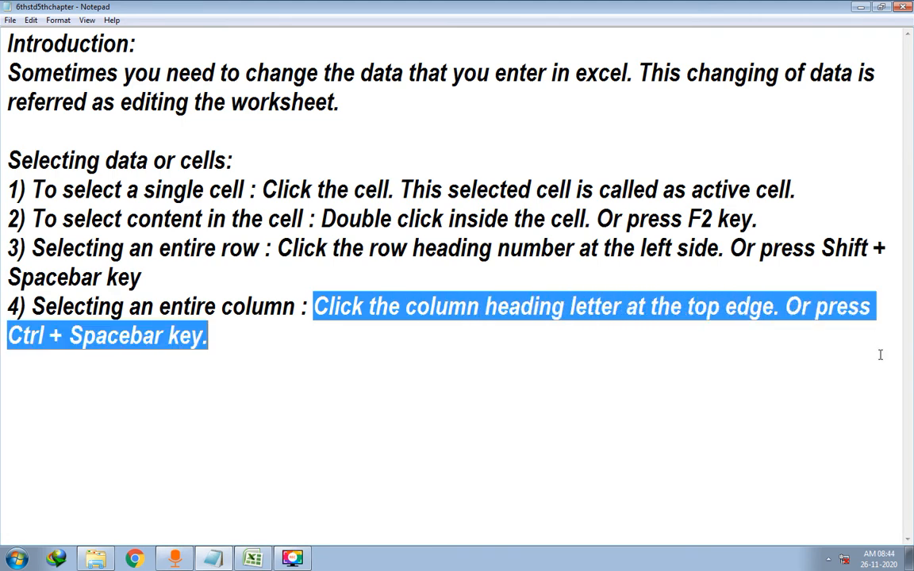
- Switch to the Excel worksheet, select the entire column F and the entire column D in turn, and release the selection at cell M9
{"action": "left_click", "coordinate": [255, 560]}
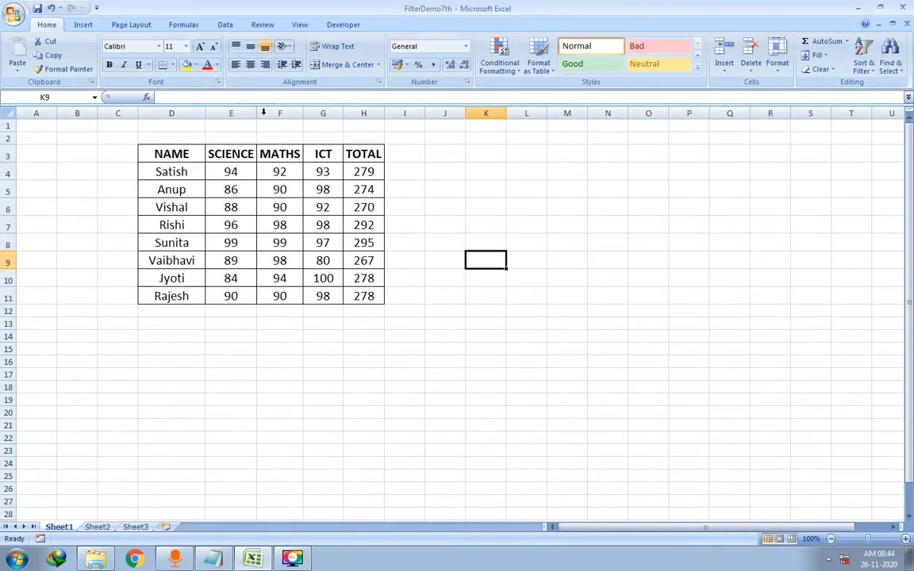
{"action": "left_click", "coordinate": [331, 111]}
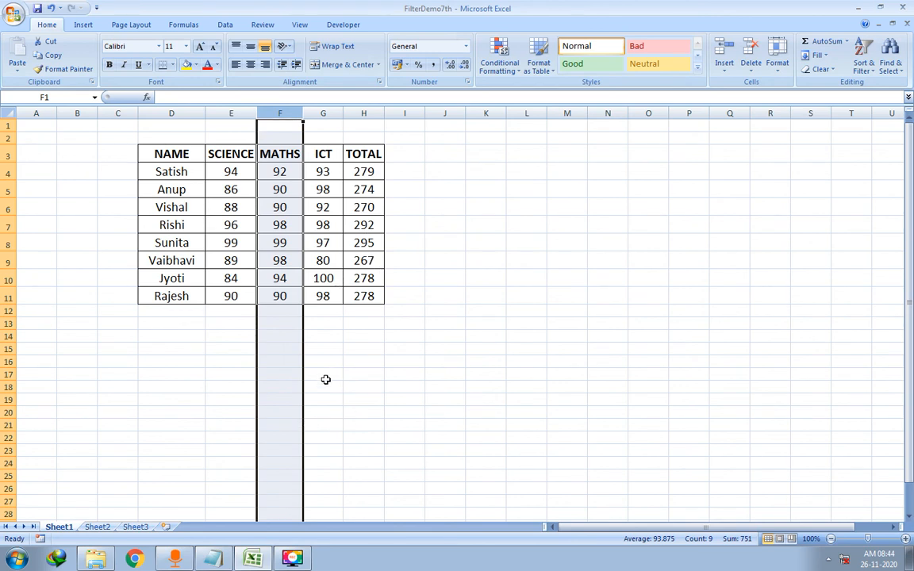
{"action": "left_click", "coordinate": [176, 113]}
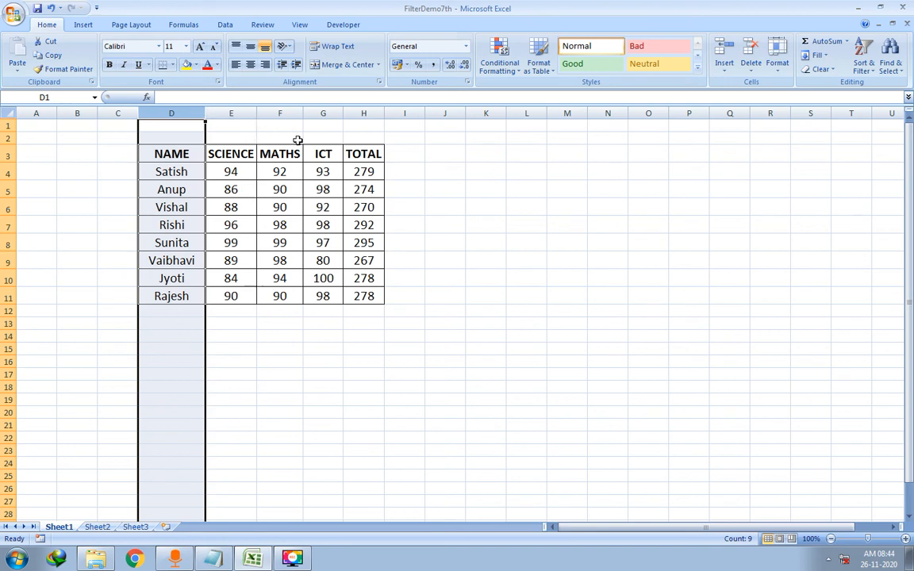
{"action": "left_click", "coordinate": [565, 254]}
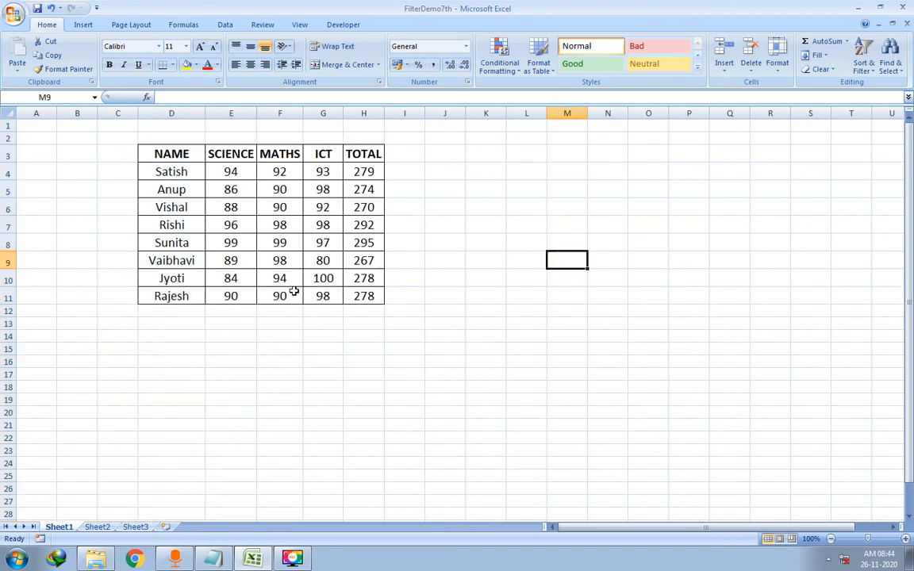
- Select the entire MATHS column from cell F10, release it at cell I17, and select the entire SCIENCE column from cell E5
{"action": "left_click", "coordinate": [271, 276]}
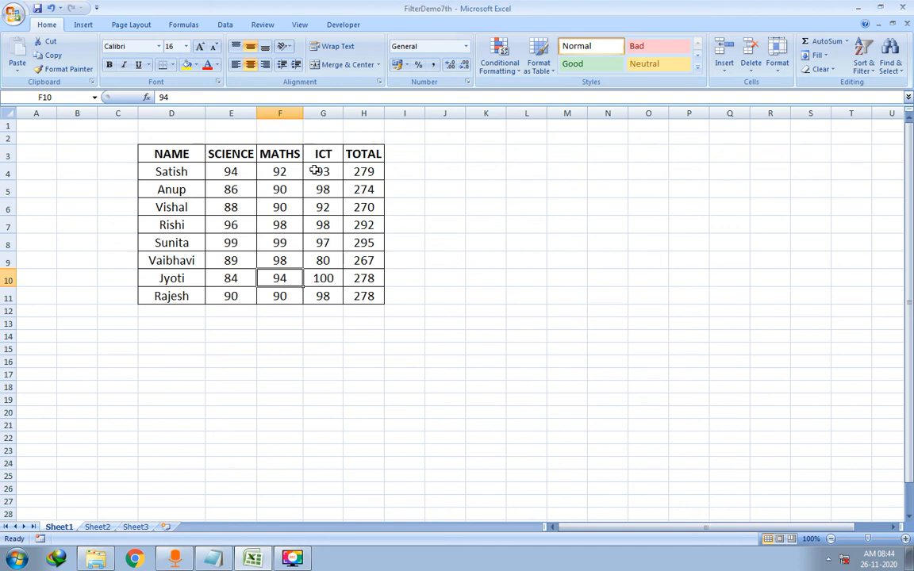
{"action": "key", "text": "ctrl+space"}
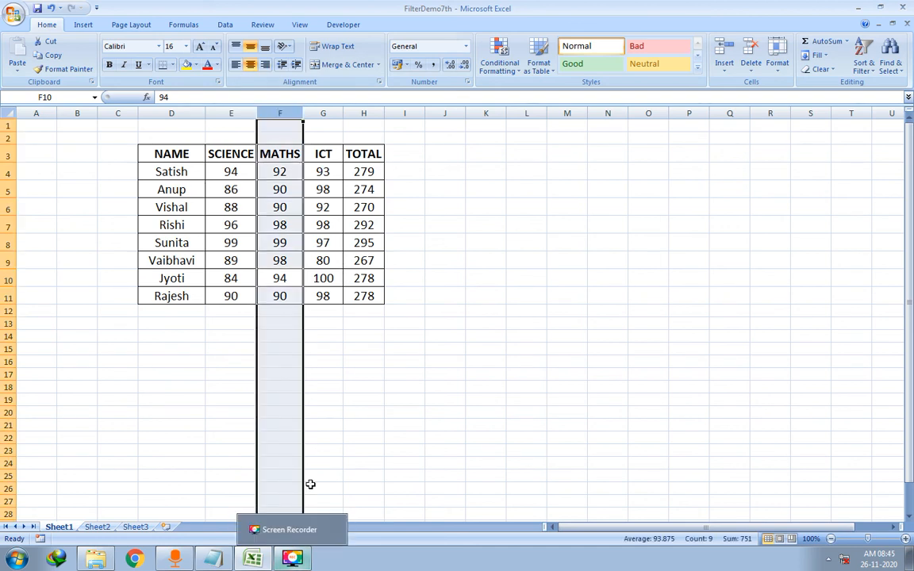
{"action": "left_click", "coordinate": [407, 376]}
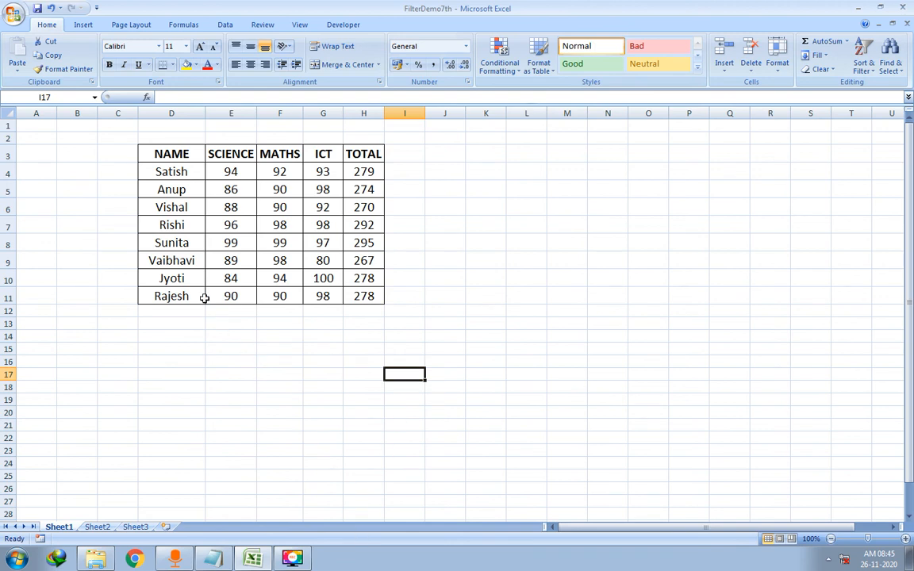
{"action": "left_click", "coordinate": [237, 189]}
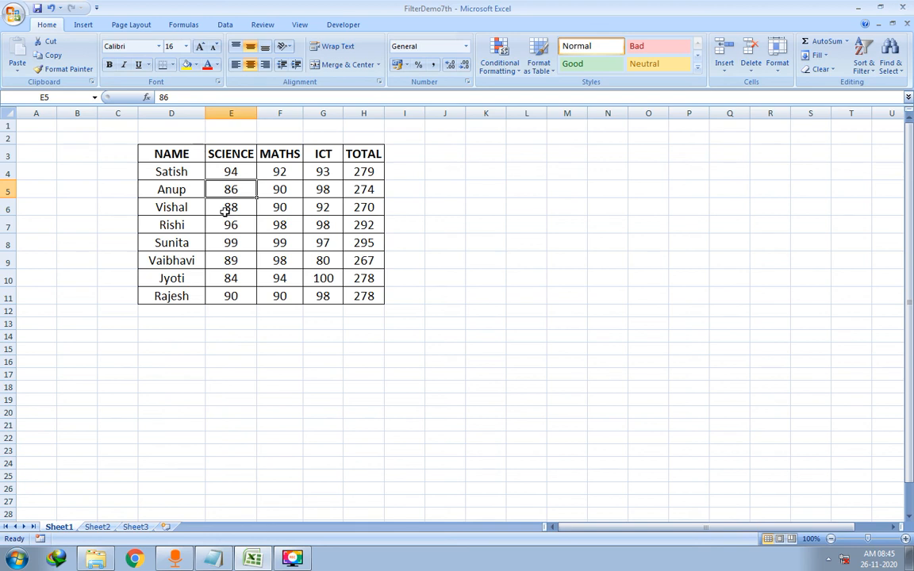
{"action": "key", "text": "ctrl+space"}
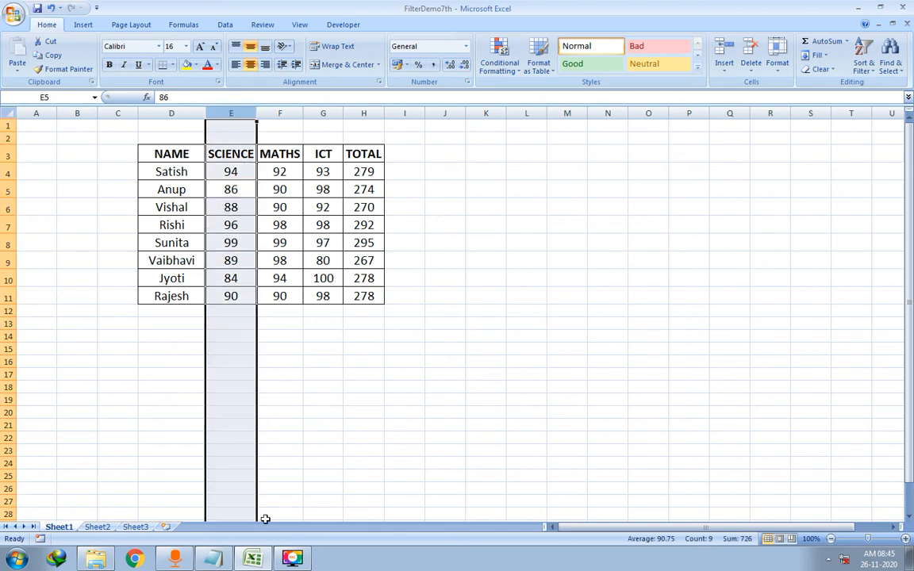